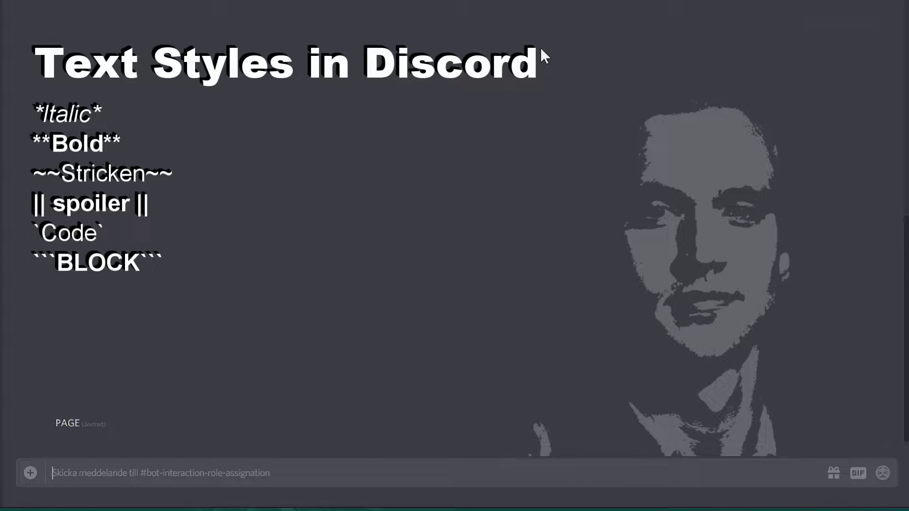
Send the message **Bold** so 'Bold' appears in bold
{"action": "type", "text": "*Bold"}
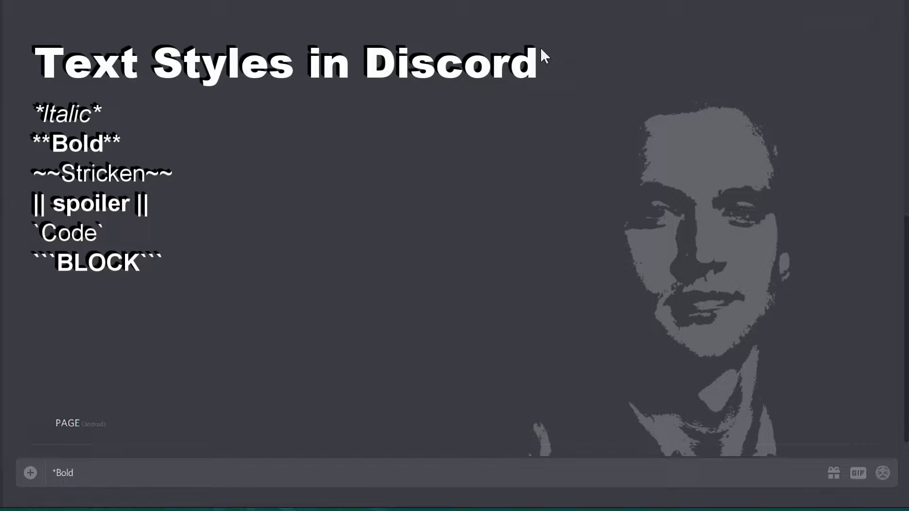
{"action": "type", "text": "**"}
{"action": "key", "text": "Left"}
{"action": "key", "text": "Left"}
{"action": "key", "text": "Left"}
{"action": "key", "text": "Left"}
{"action": "key", "text": "Left"}
{"action": "key", "text": "Left"}
{"action": "key", "text": "Left"}
{"action": "type", "text": "*"}
{"action": "key", "text": "Return"}
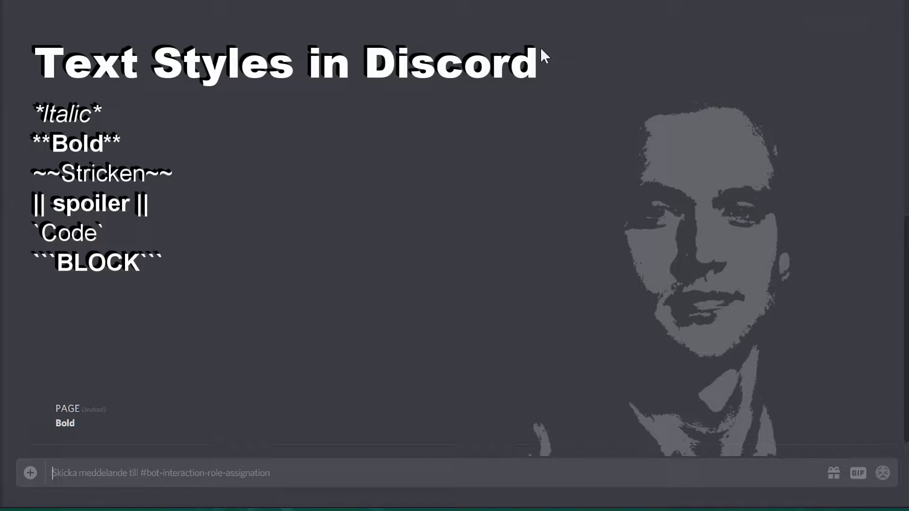
Send _italic_, then edit it to *italic* so it renders in italics
{"action": "type", "text": "*"}
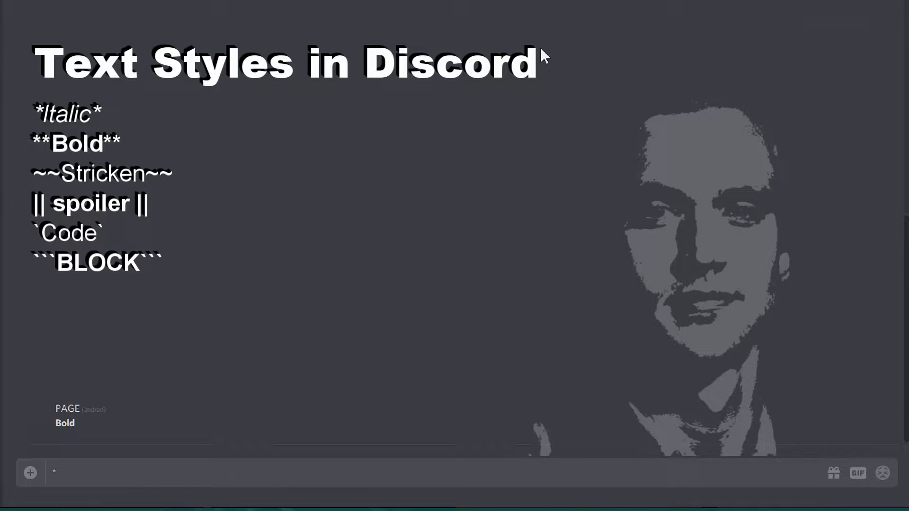
{"action": "key", "text": "BackSpace"}
{"action": "type", "text": "_italic_"}
{"action": "key", "text": "Return"}
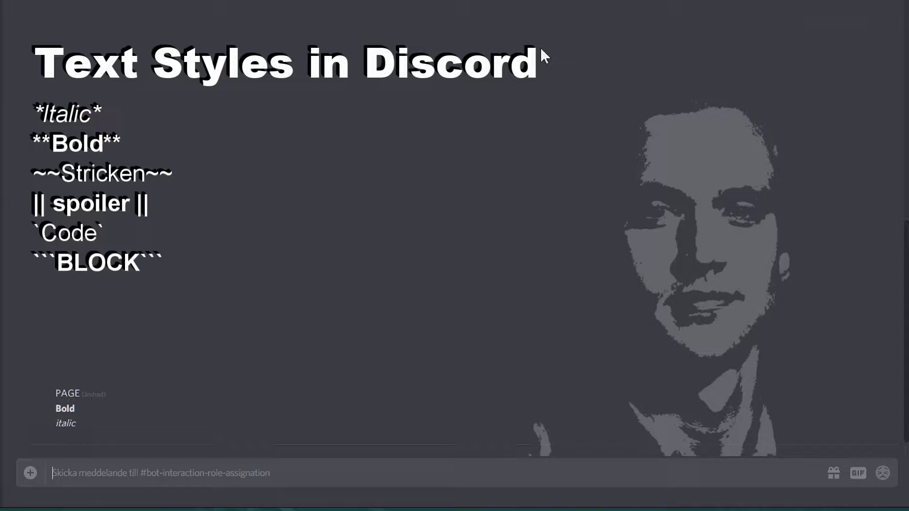
{"action": "key", "text": "Up"}
{"action": "key", "text": "BackSpace"}
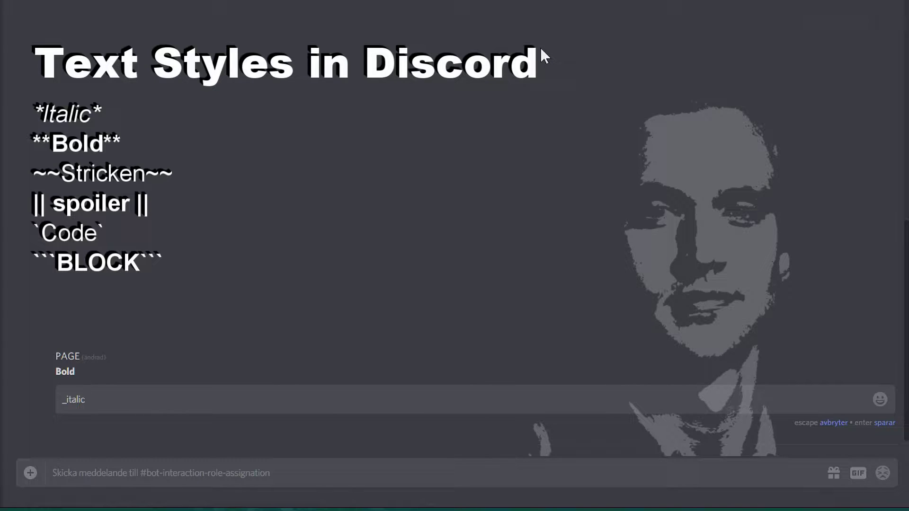
{"action": "type", "text": "*"}
{"action": "key", "text": "BackSpace"}
{"action": "type", "text": "*"}
{"action": "key", "text": "Return"}
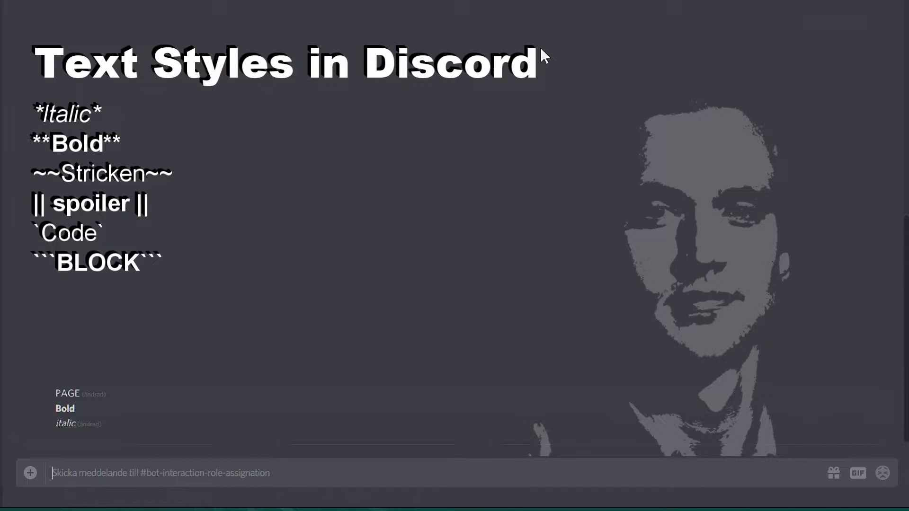
Send ***WOW*** to post 'WOW' in bold italics
{"action": "type", "text": "***"}
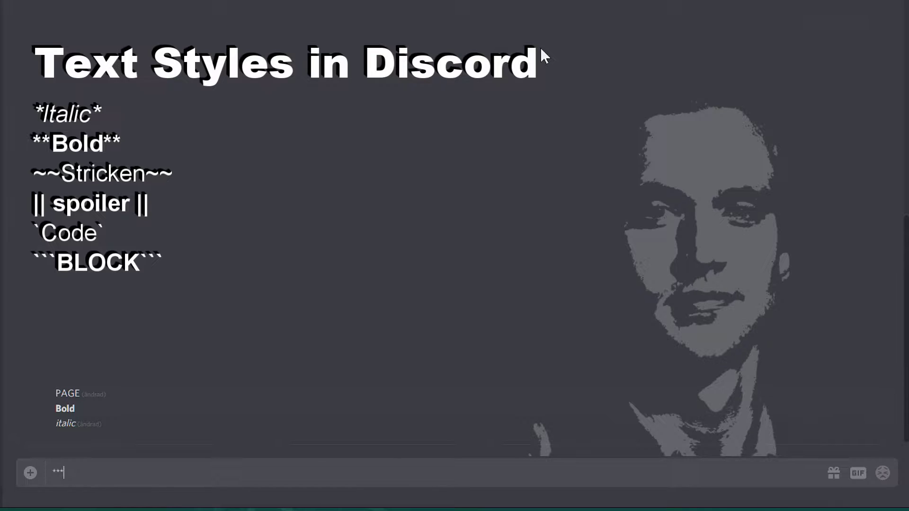
{"action": "type", "text": "WOW***"}
{"action": "key", "text": "Return"}
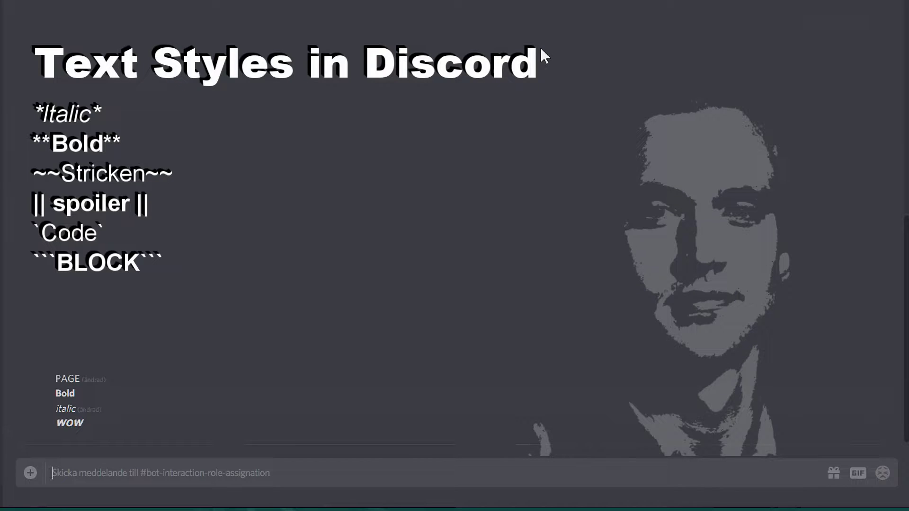
{"action": "type", "text": "~~"}
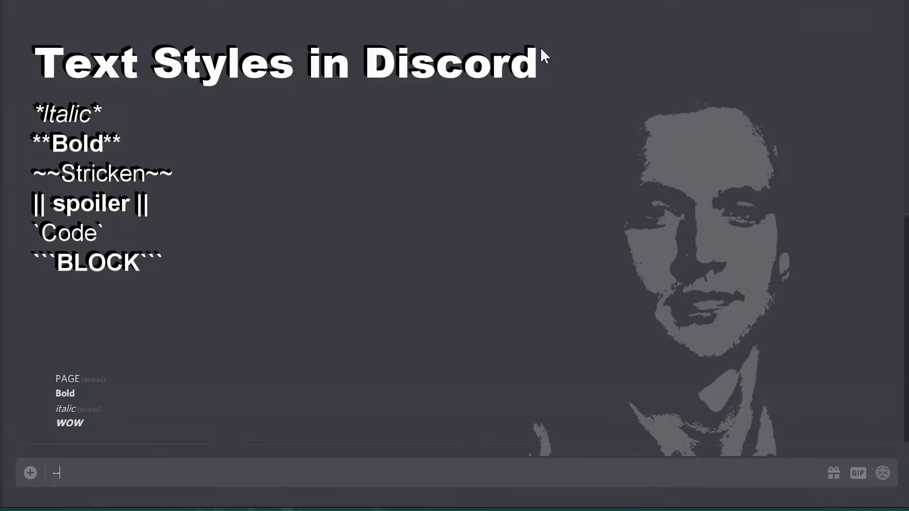
Send ~~wowowowoow~~ as a strikethrough message
{"action": "type", "text": "wowowowoow"}
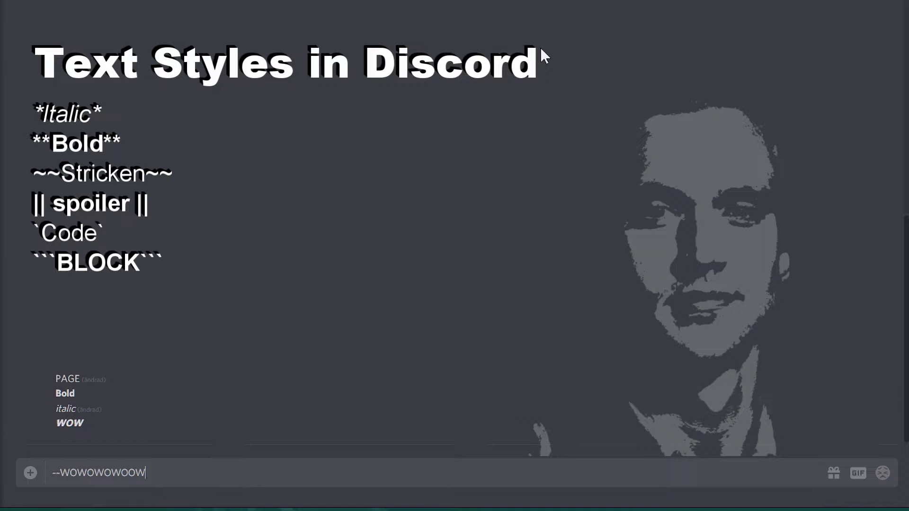
{"action": "type", "text": "~~"}
{"action": "key", "text": "Return"}
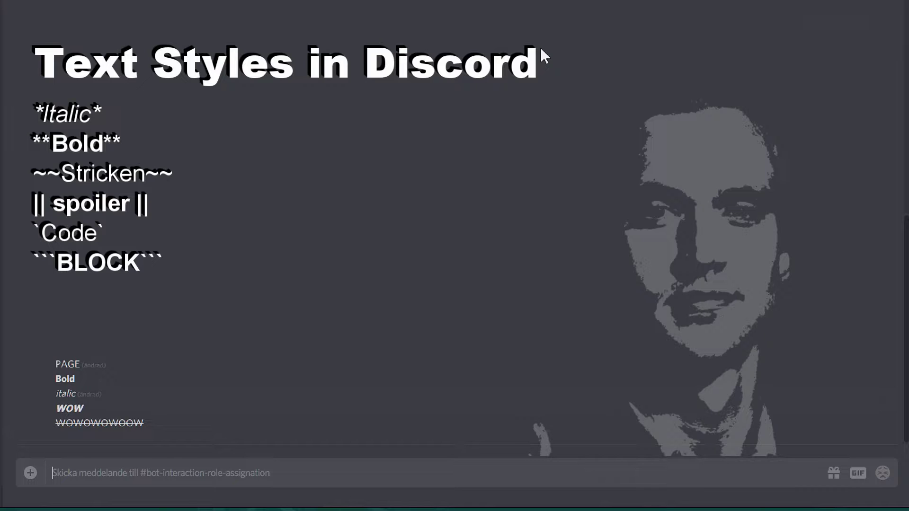
Send a test message reading '|wow'
{"action": "type", "text": "||"}
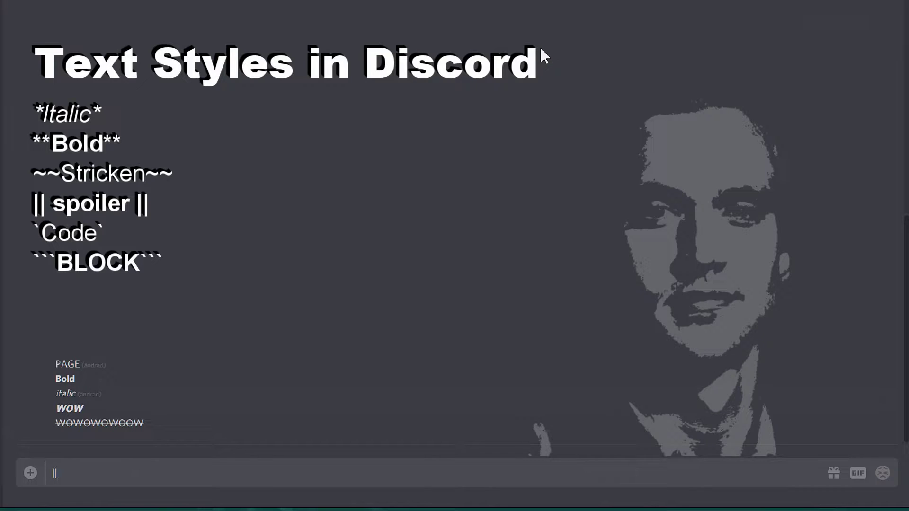
{"action": "key", "text": "BackSpace"}
{"action": "key", "text": "BackSpace"}
{"action": "type", "text": "|wow"}
{"action": "key", "text": "Return"}
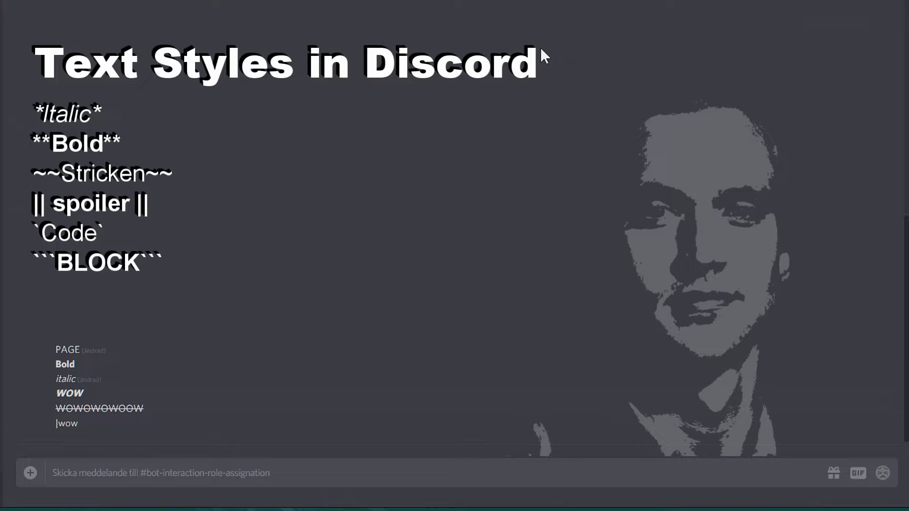
Send ||WOWOW SUPER SECRET|| as a spoiler and reveal its hidden text
{"action": "type", "text": "||"}
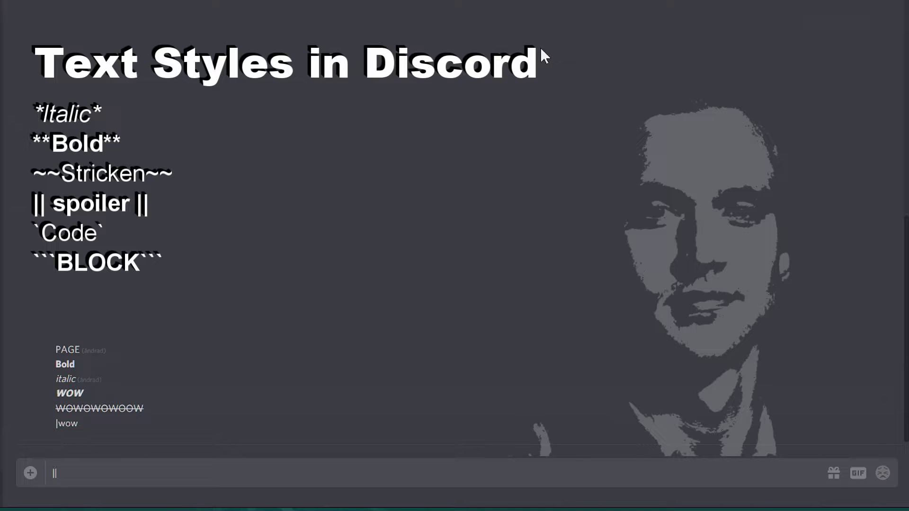
{"action": "type", "text": "WOWOW SUPER SECRET"}
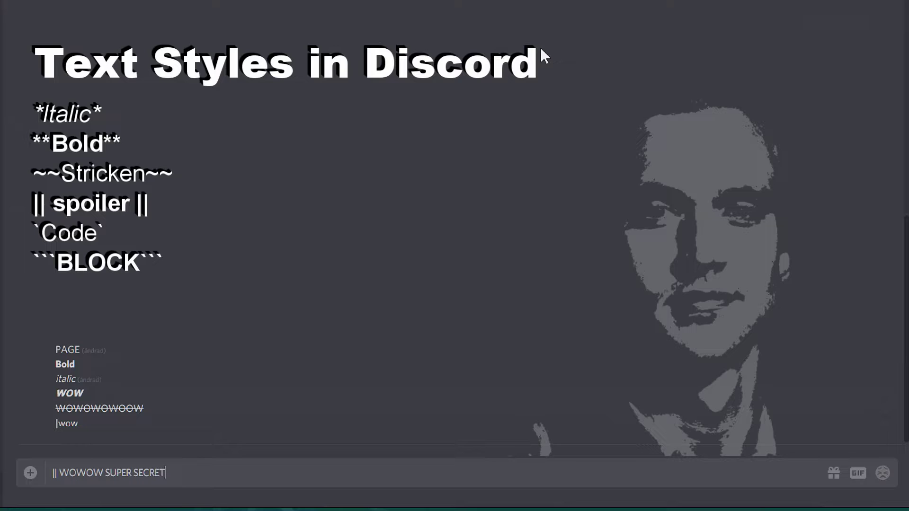
{"action": "type", "text": "||"}
{"action": "key", "text": "Return"}
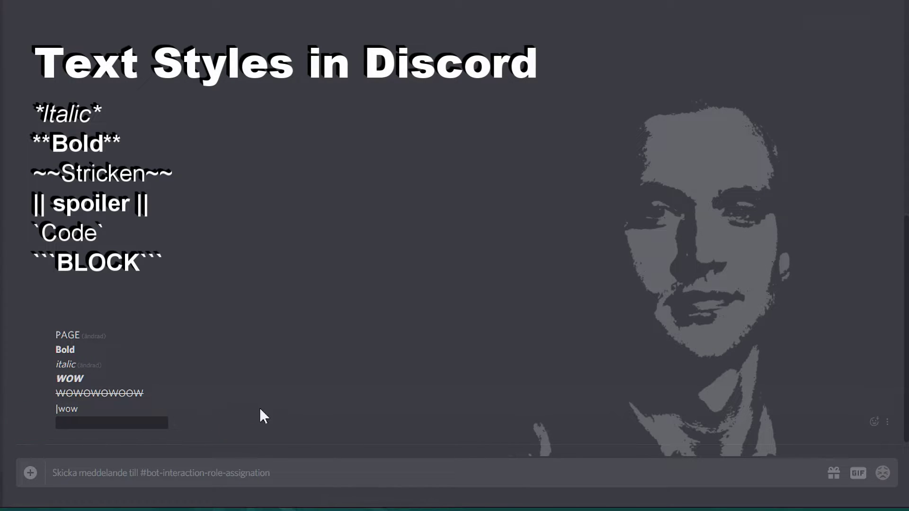
{"action": "left_click", "coordinate": [139, 423]}
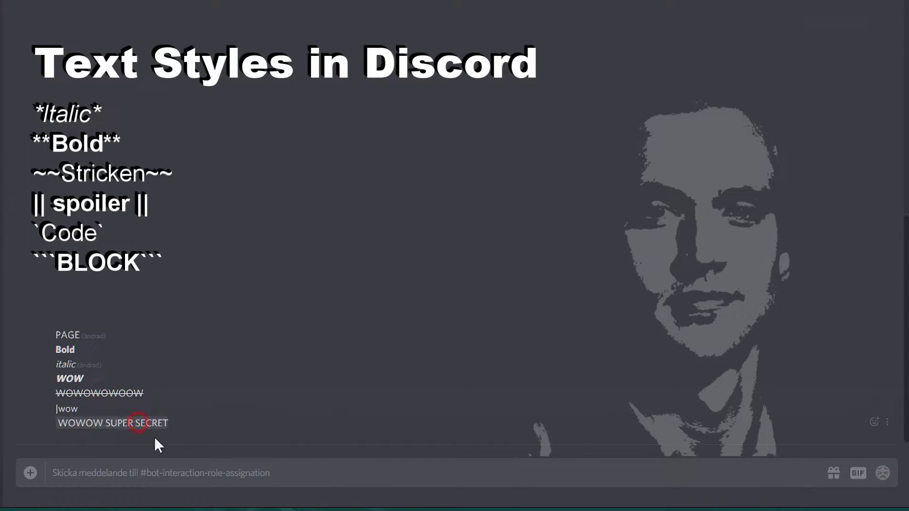
{"action": "left_click", "coordinate": [189, 420]}
{"action": "left_click", "coordinate": [150, 424]}
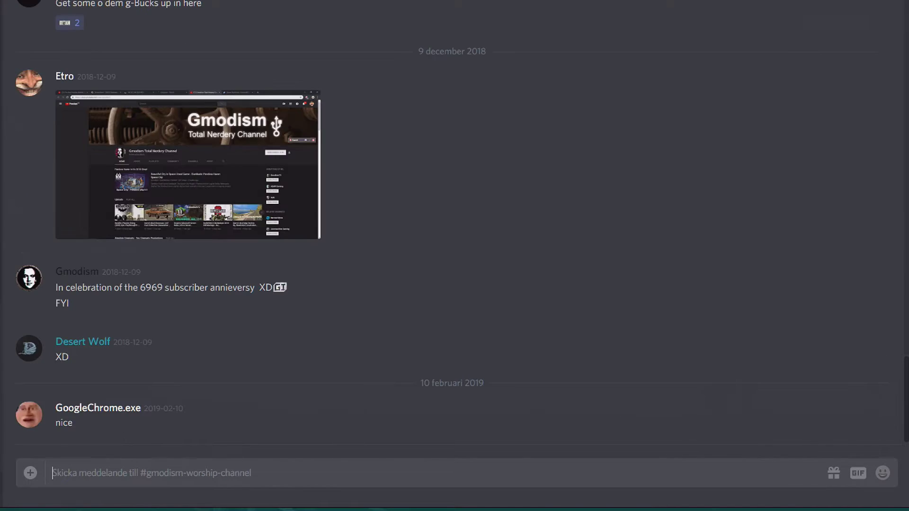
Scroll up the channel history to get back to #bot-interaction-role-assignation
{"action": "scroll", "coordinate": [240, 315], "scroll_direction": "up", "scroll_amount": 10}
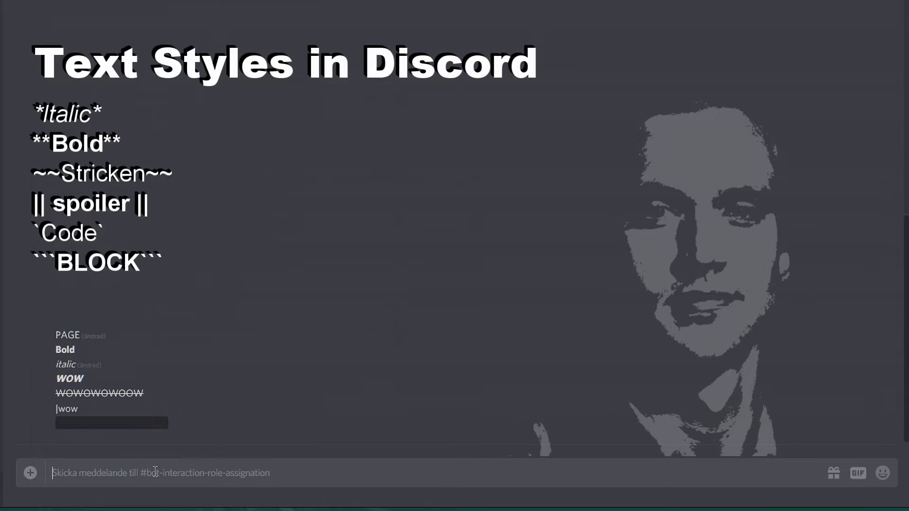
Clear the stray letters and backticks from the message box
{"action": "type", "text": "e"}
{"action": "key", "text": "BackSpace"}
{"action": "type", "text": "E"}
{"action": "key", "text": "BackSpace"}
{"action": "type", "text": "e"}
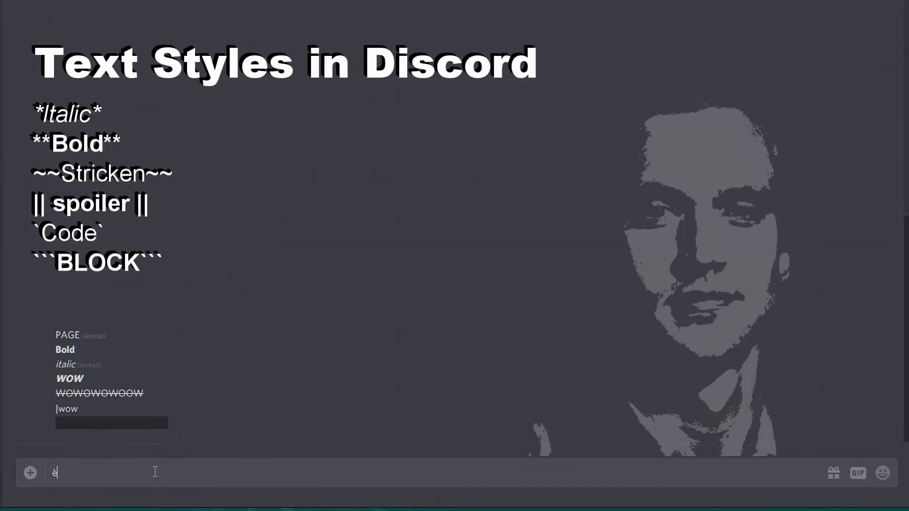
{"action": "key", "text": "BackSpace"}
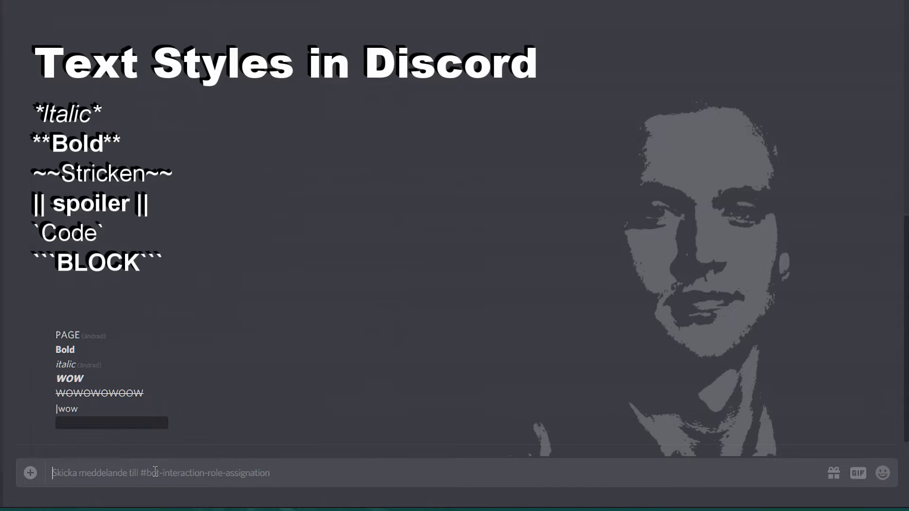
{"action": "type", "text": "e"}
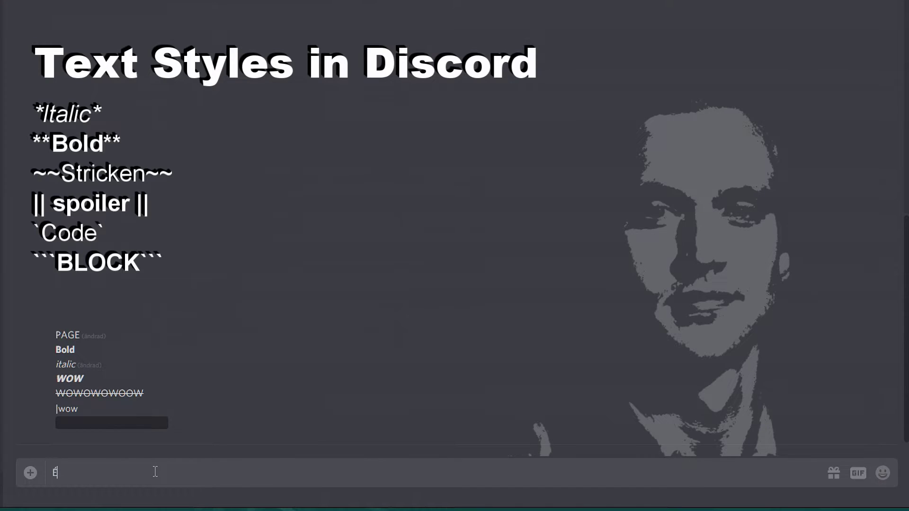
{"action": "key", "text": "BackSpace"}
{"action": "type", "text": "``"}
{"action": "key", "text": "BackSpace"}
{"action": "key", "text": "BackSpace"}
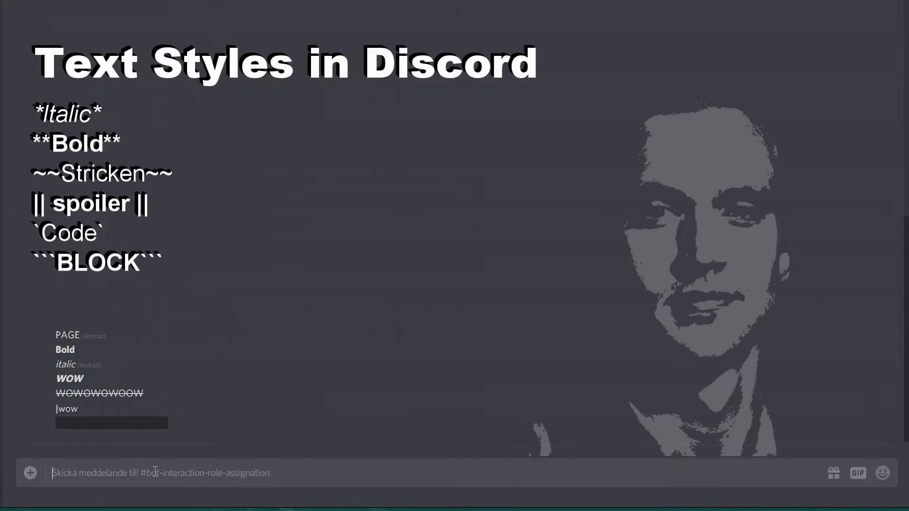
Send `witewoaokhjfoiahf` as an inline-code message, correcting the typo
{"action": "type", "text": "`wiret"}
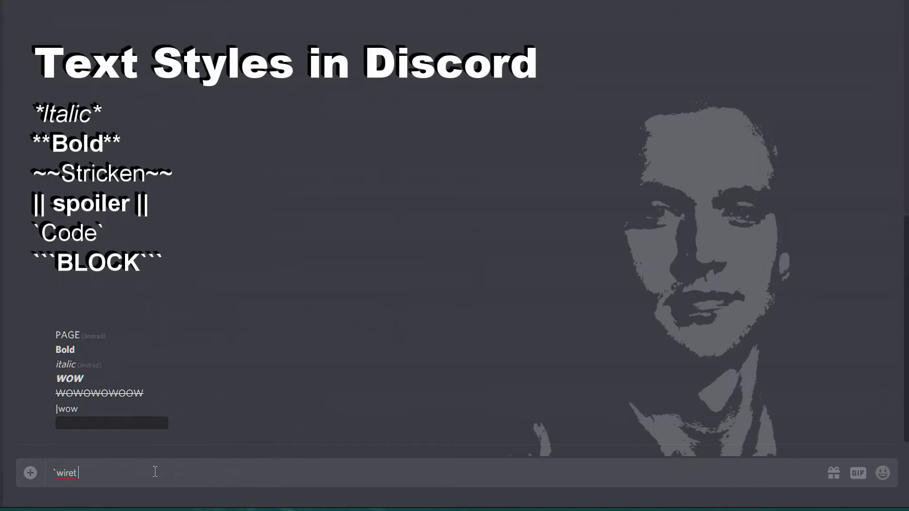
{"action": "key", "text": "BackSpace"}
{"action": "key", "text": "BackSpace"}
{"action": "type", "text": "tewoaokhjfoiahf`"}
{"action": "key", "text": "Return"}
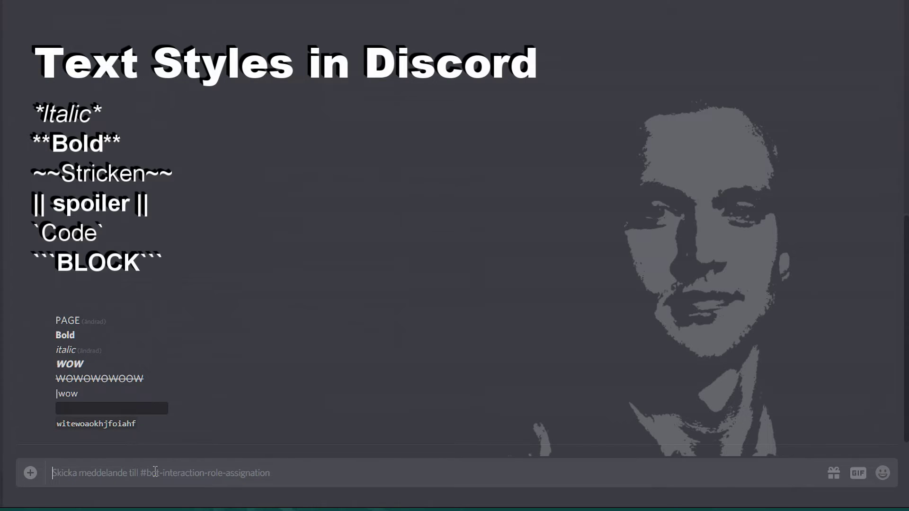
Send ```start typing``` as a code block, then select and deselect the posted text
{"action": "type", "text": "``"}
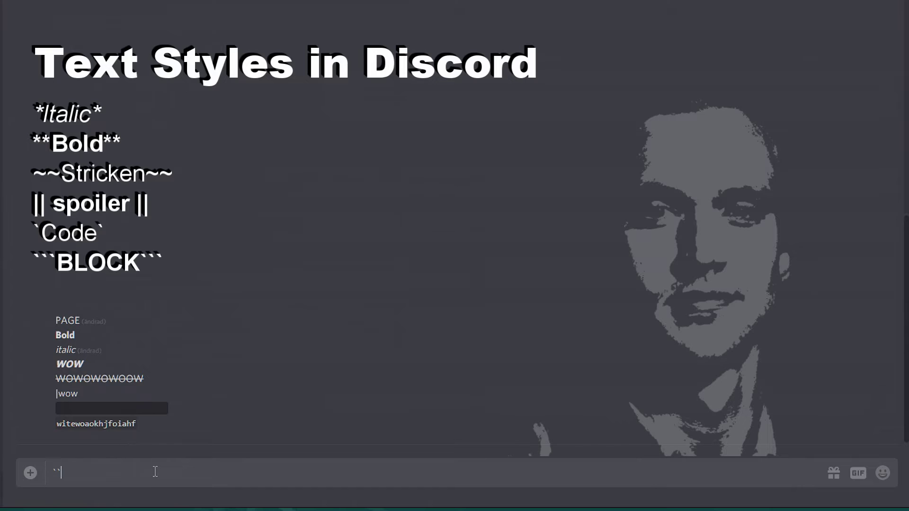
{"action": "type", "text": "`start typing```"}
{"action": "key", "text": "Return"}
{"action": "left_click_drag", "start_coordinate": [146, 416], "coordinate": [77, 410]}
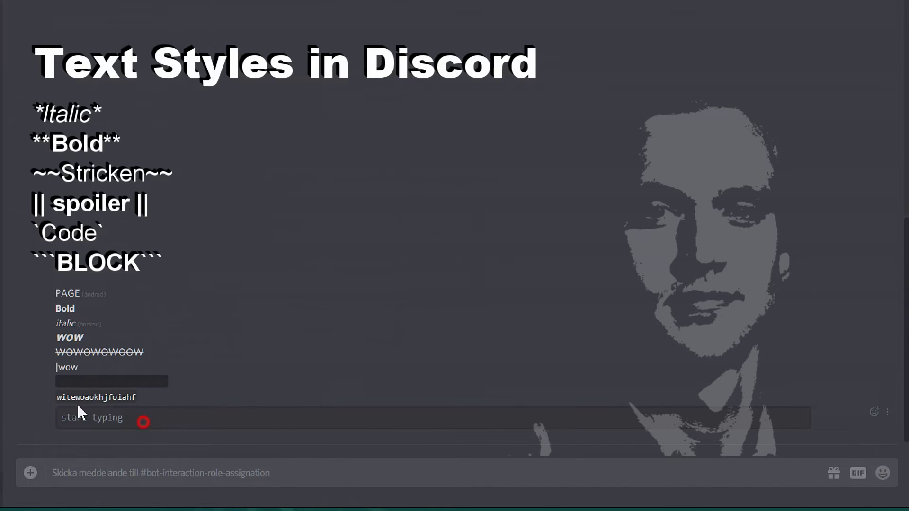
{"action": "left_click", "coordinate": [255, 415]}
{"action": "left_click_drag", "start_coordinate": [336, 433], "coordinate": [197, 365]}
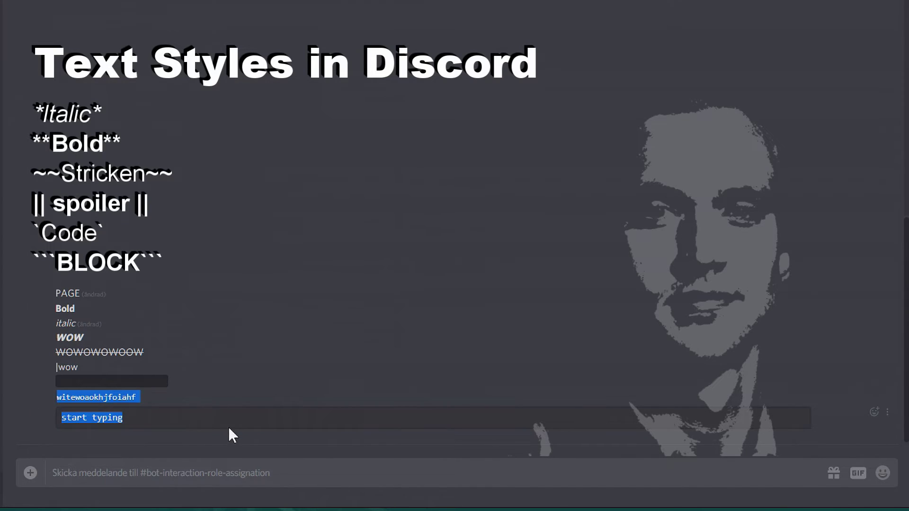
{"action": "left_click", "coordinate": [227, 363]}
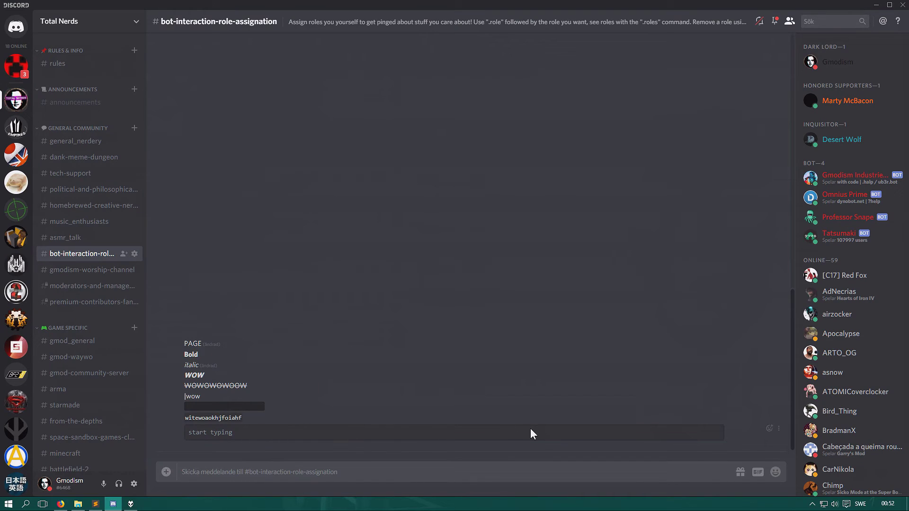